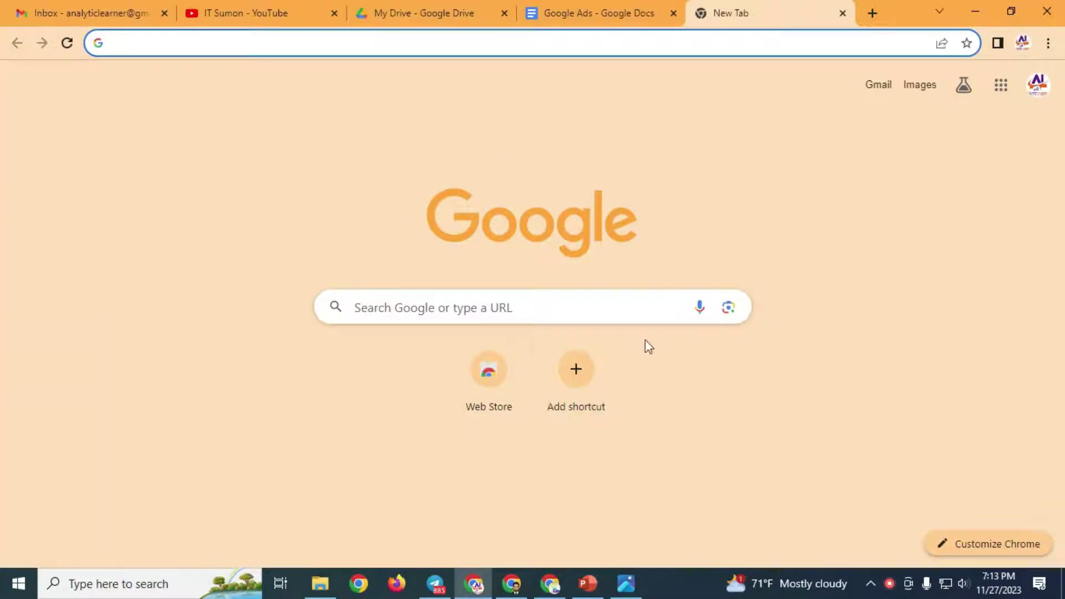
# Step: Search Google for 'google ads' and scroll to the official ads.google.com result
pyautogui.click(542, 307)
pyautogui.write('goo')
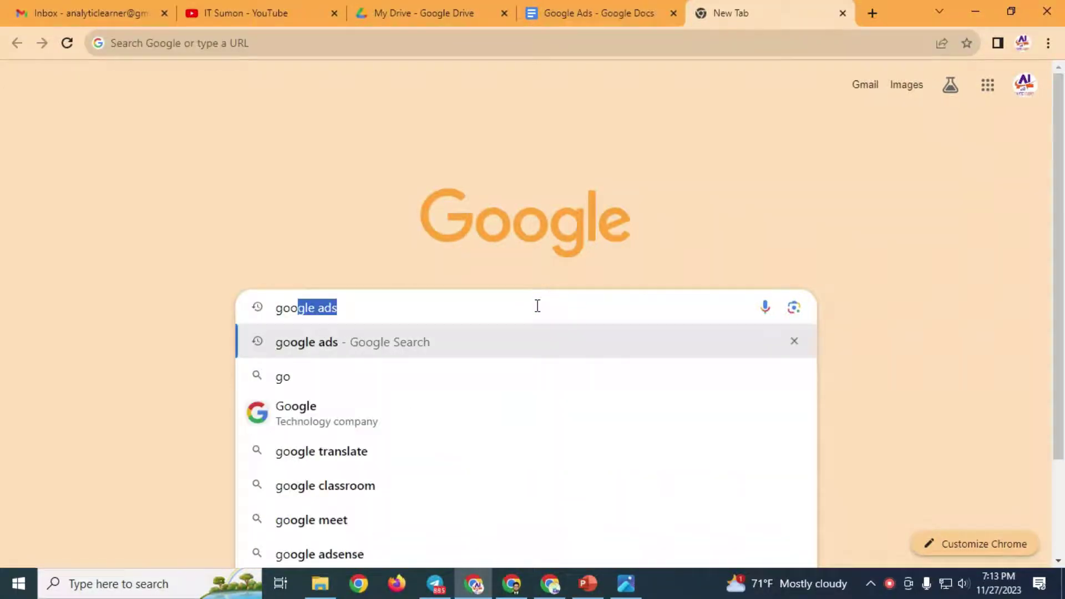
pyautogui.write('gle a')
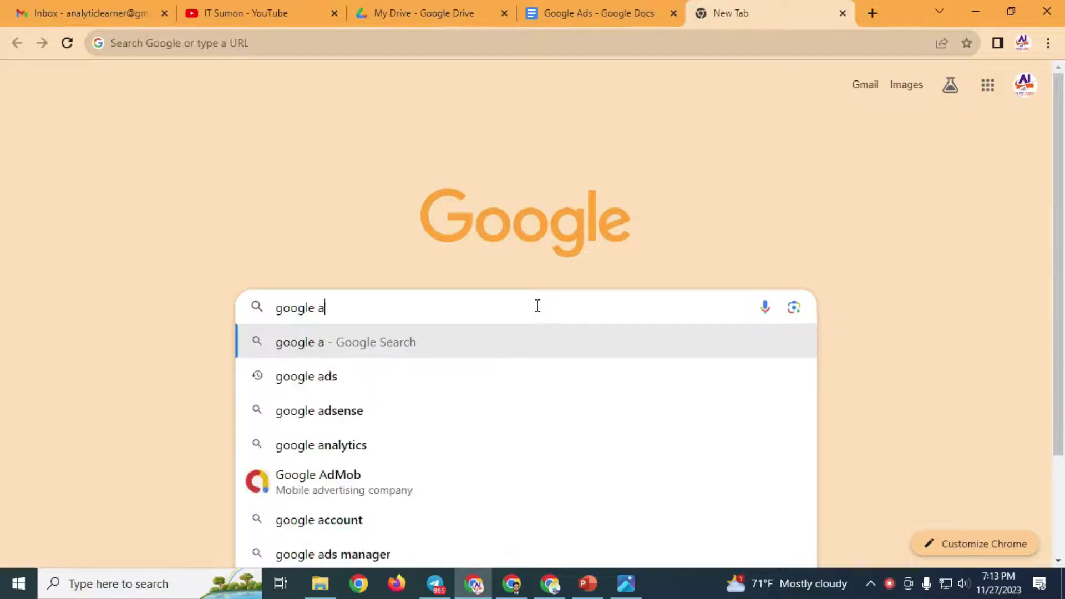
pyautogui.write('ds')
pyautogui.press('Return')
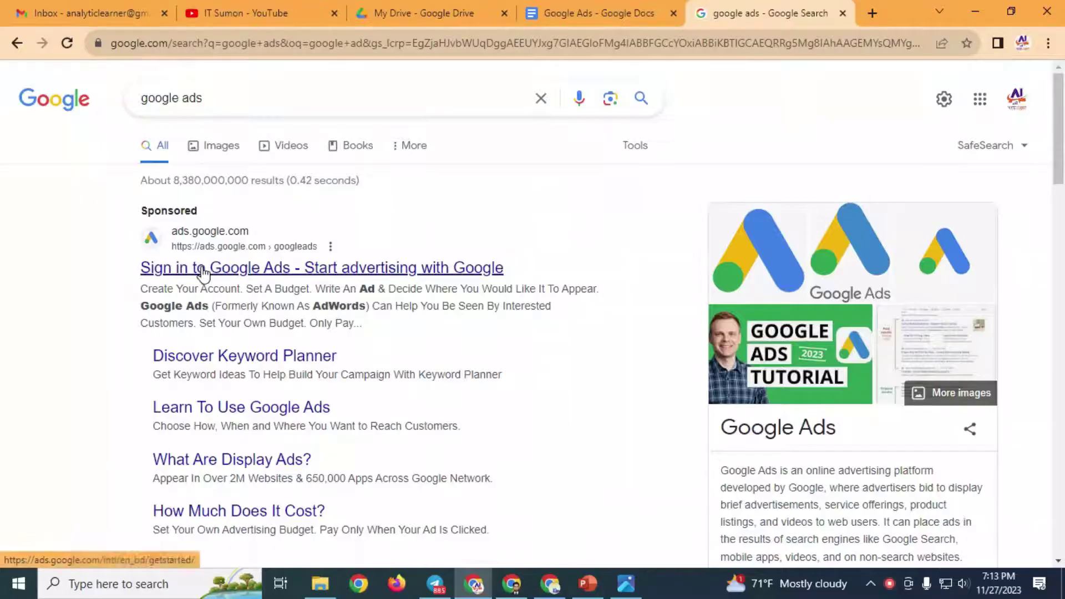
pyautogui.scroll(-5, 219, 272)
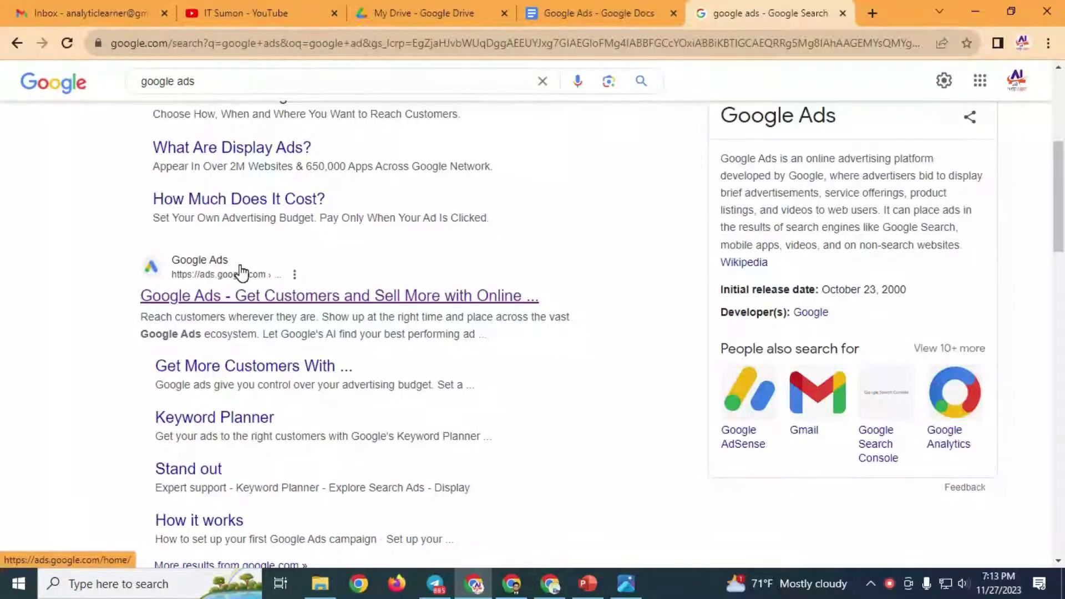
# Step: Open the Google Ads home page and start the account signup
pyautogui.click(189, 302)
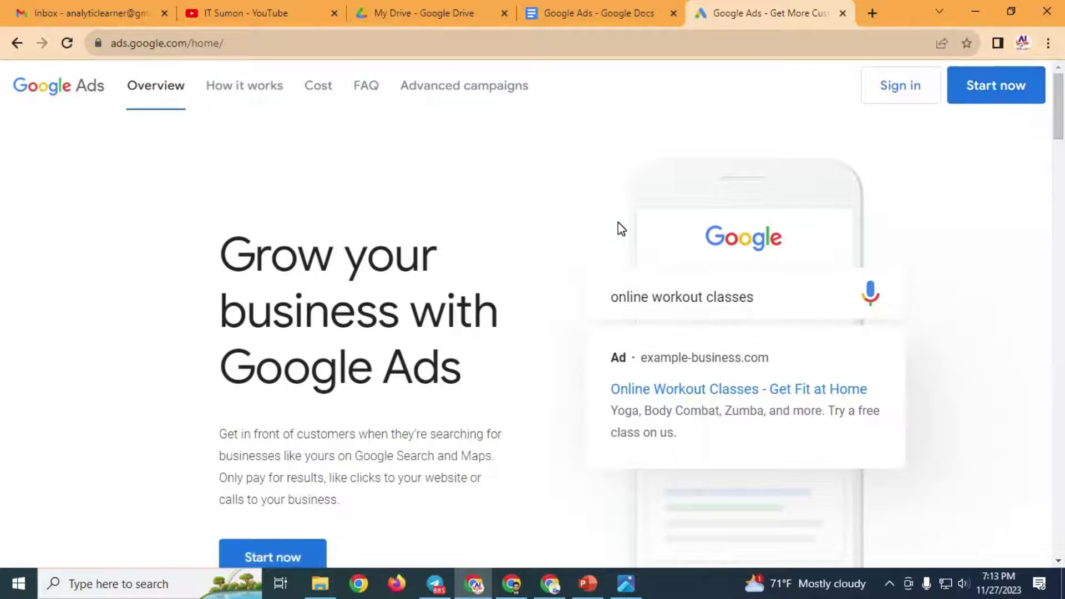
pyautogui.click(972, 88)
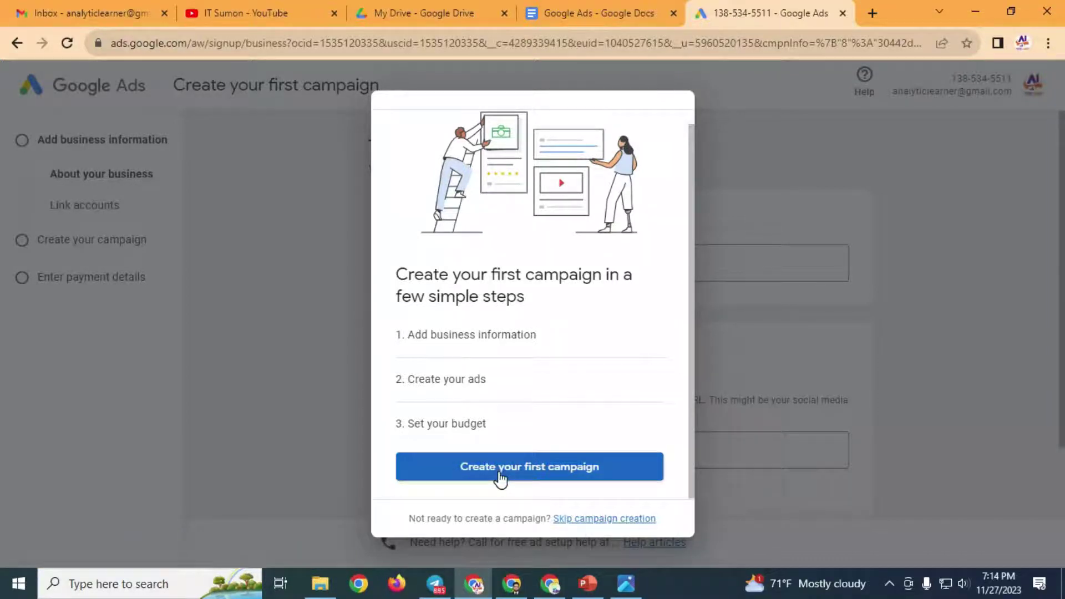
# Step: Skip first-campaign creation and review the account setup form
pyautogui.click(585, 519)
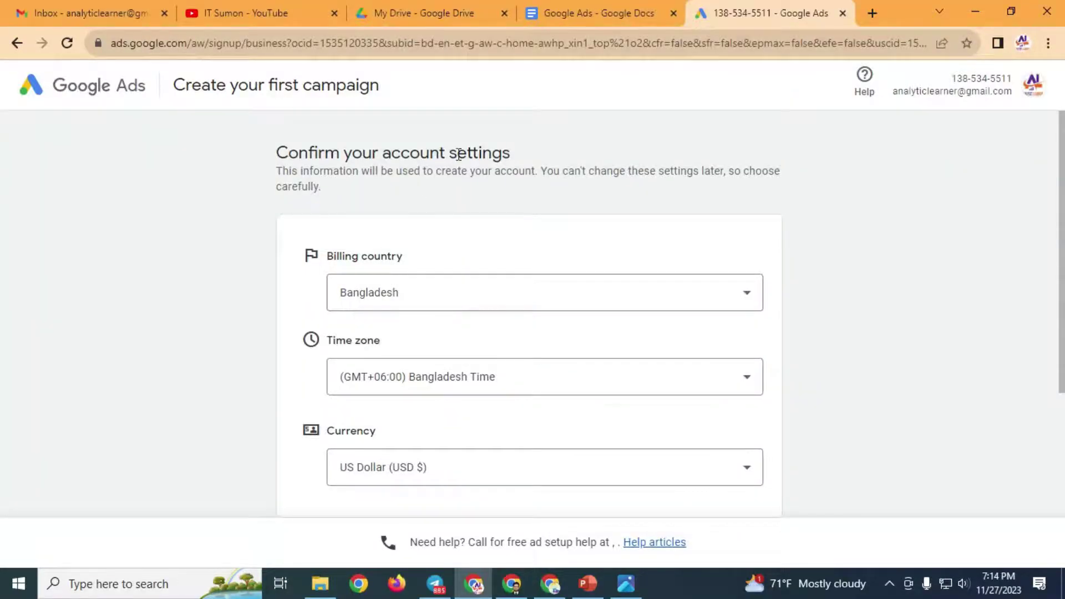
pyautogui.scroll(-4, 419, 388)
pyautogui.scroll(3, 388, 383)
pyautogui.scroll(2, 360, 375)
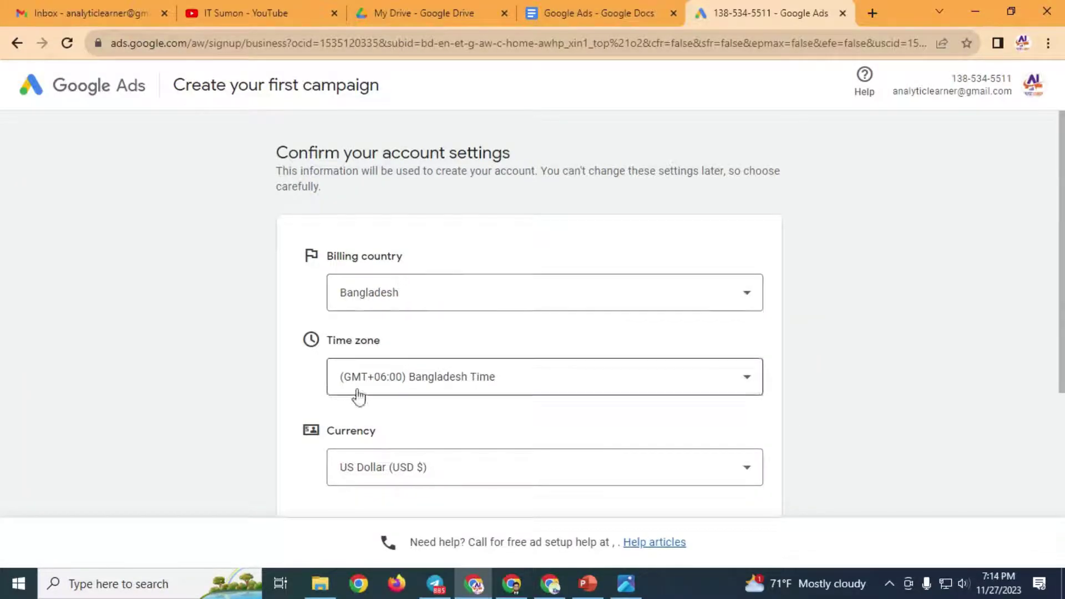
# Step: Keep Bangladesh as billing country, leaving Bangladesh Time and US Dollar unchanged
pyautogui.click(408, 305)
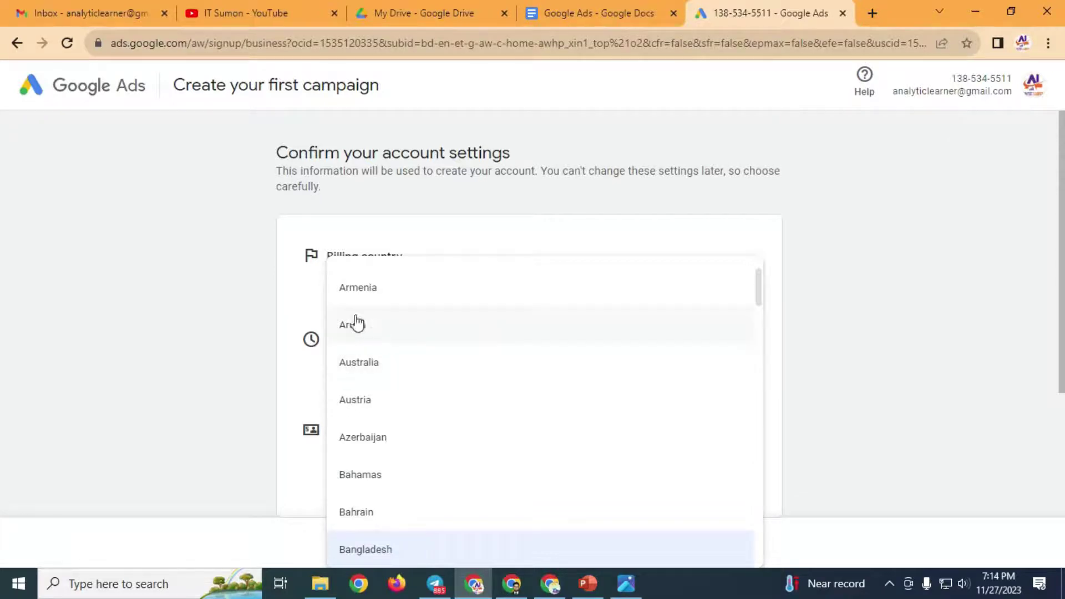
pyautogui.click(293, 304)
pyautogui.scroll(-1, 422, 310)
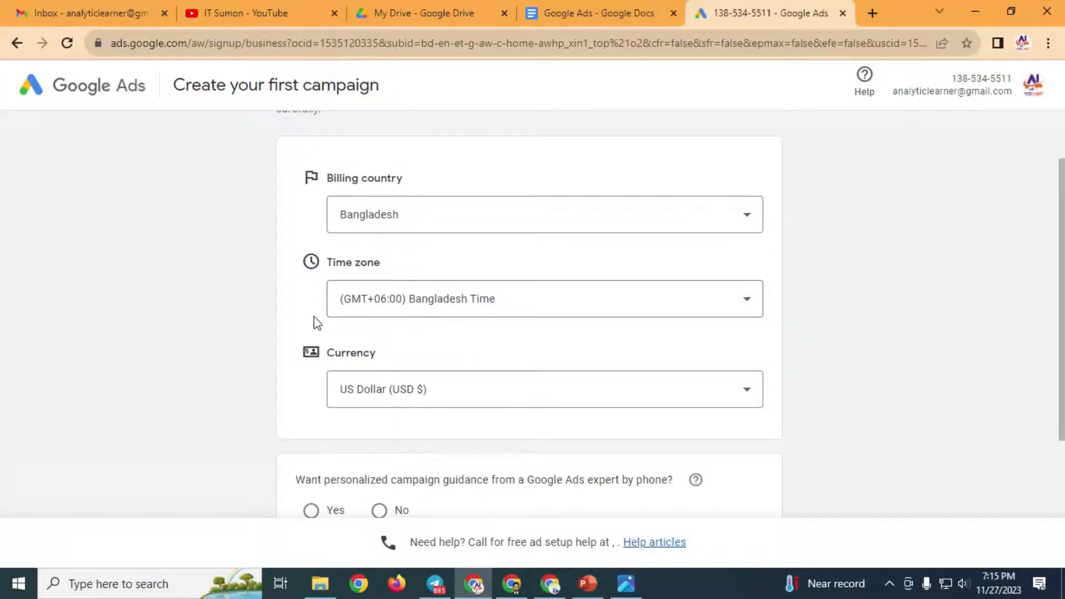
pyautogui.scroll(-1, 315, 304)
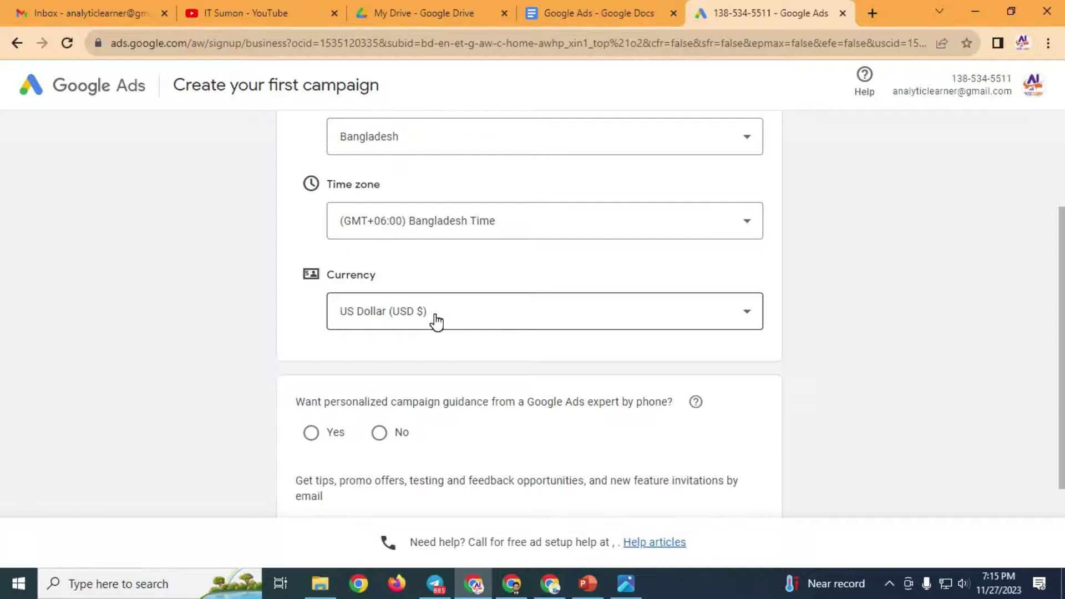
pyautogui.scroll(-3, 436, 321)
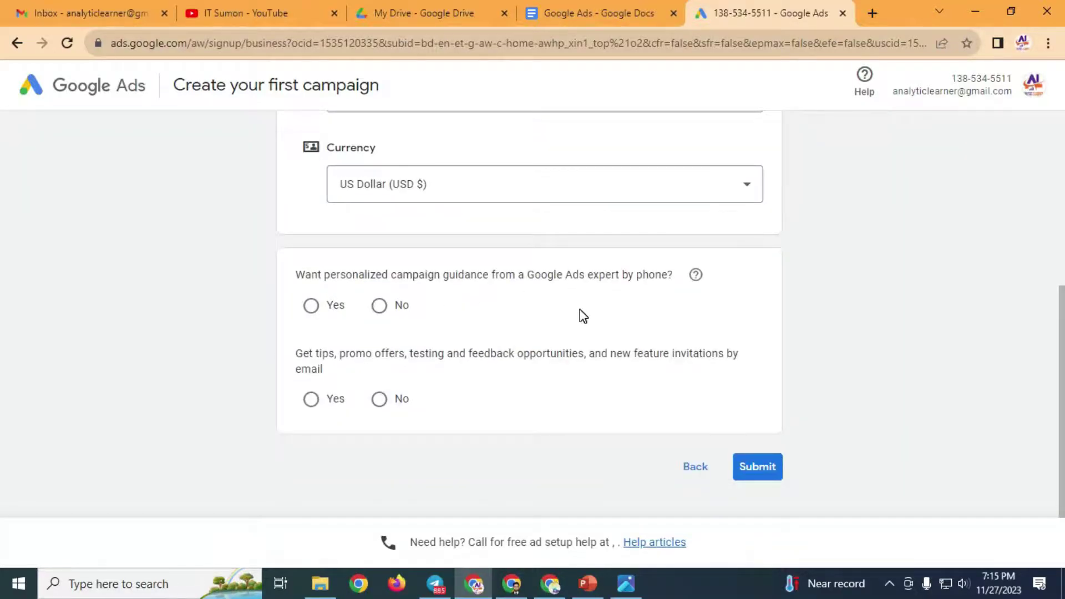
pyautogui.click(314, 307)
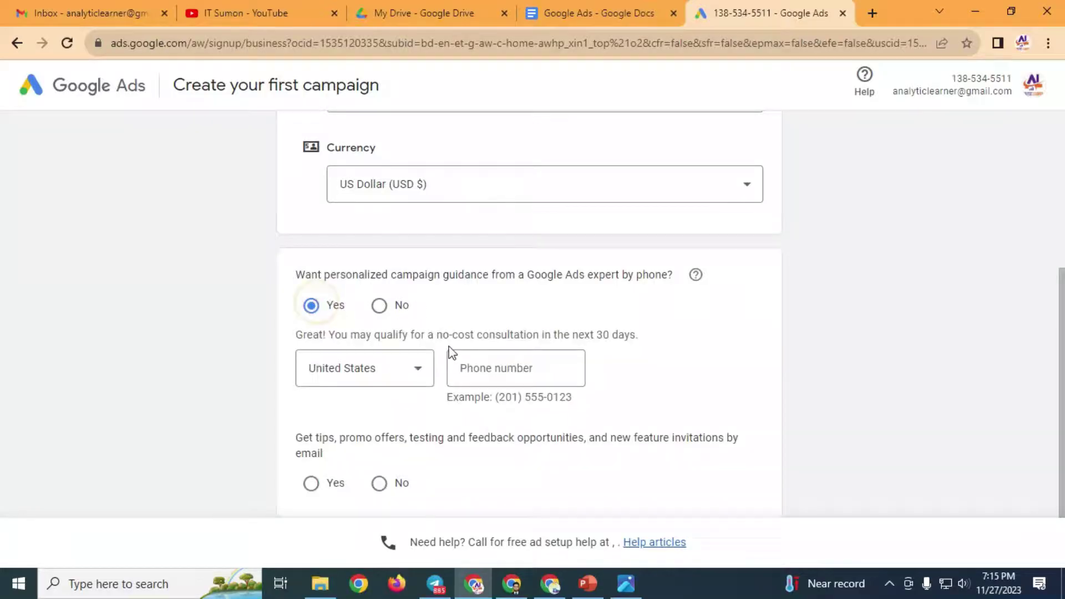
pyautogui.click(408, 368)
pyautogui.scroll(-5, 398, 314)
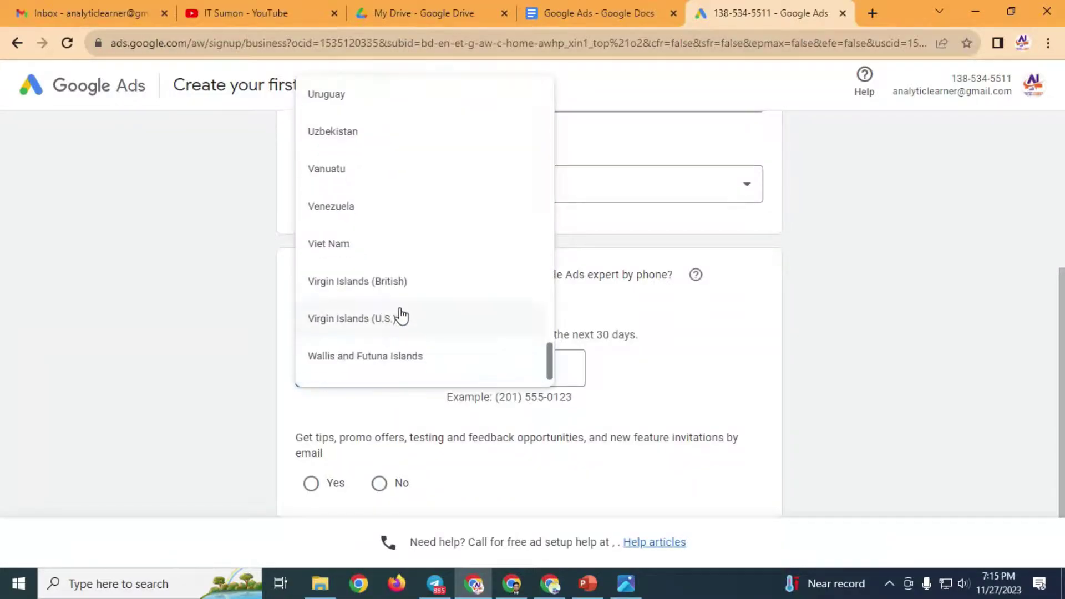
pyautogui.scroll(1, 401, 315)
pyautogui.press('b')
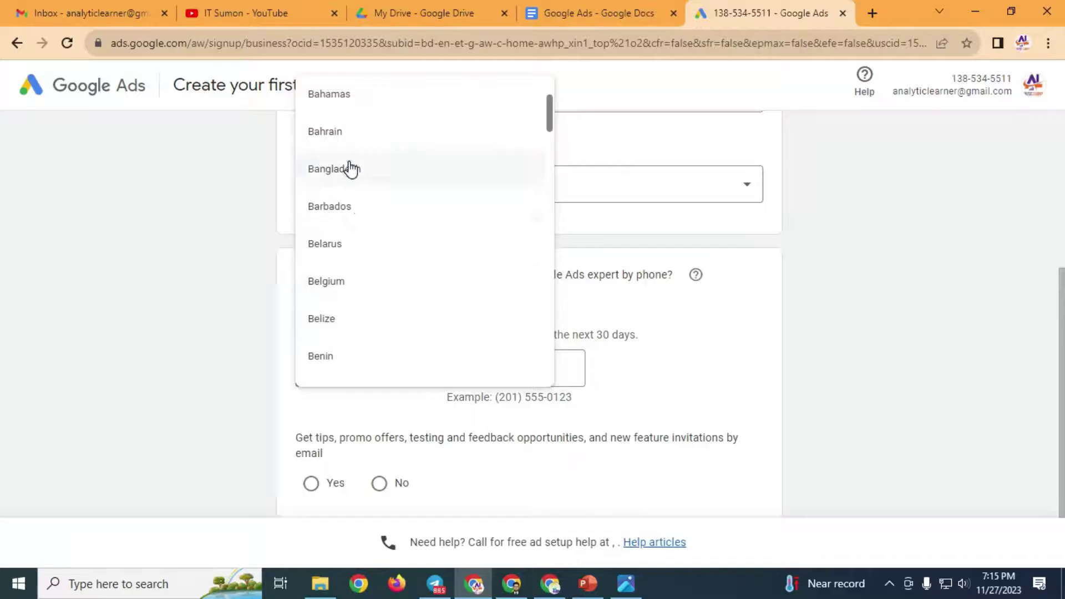
pyautogui.click(347, 168)
pyautogui.click(505, 361)
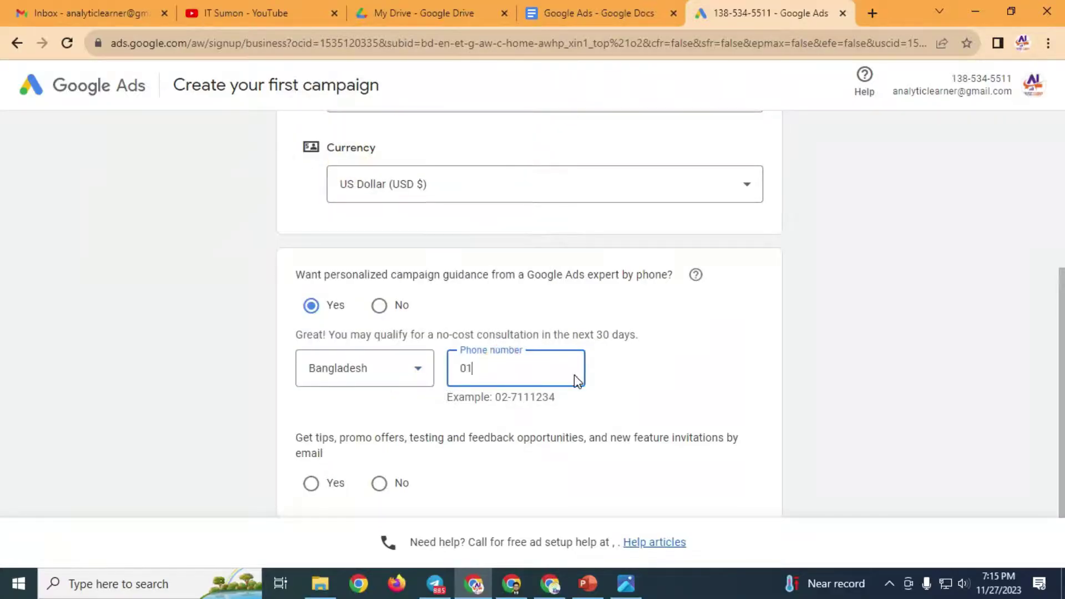
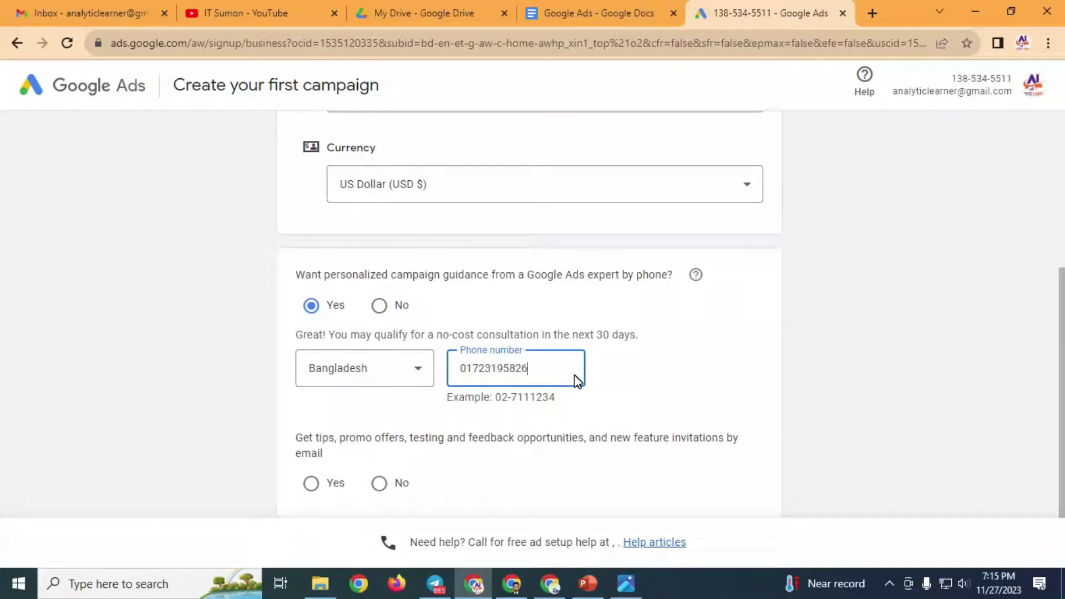
# Step: Opt in to email tips and offers, then submit the account settings
pyautogui.scroll(-1, 444, 431)
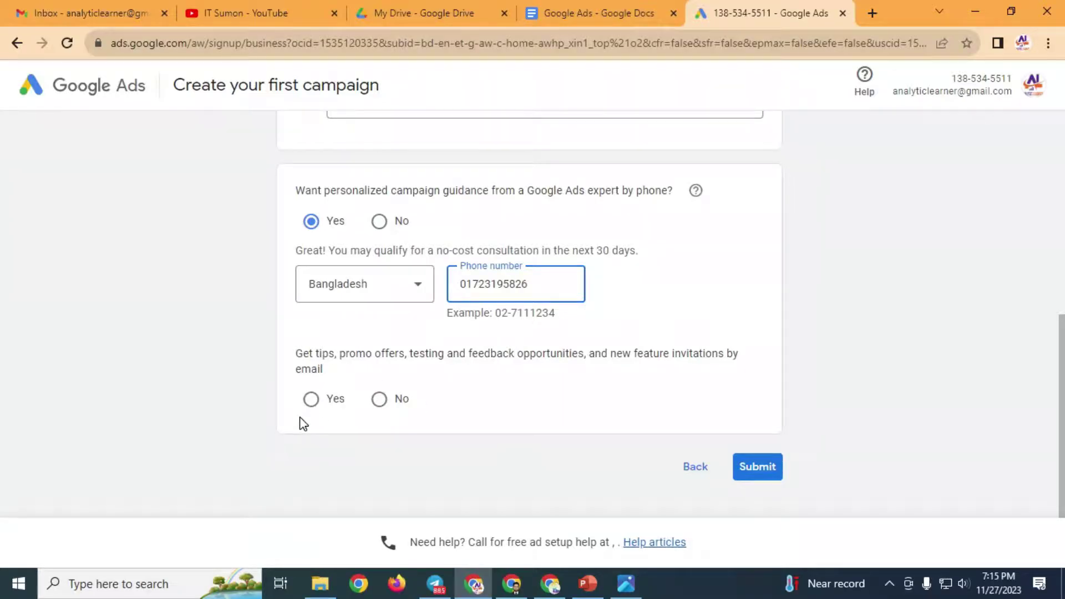
pyautogui.click(311, 401)
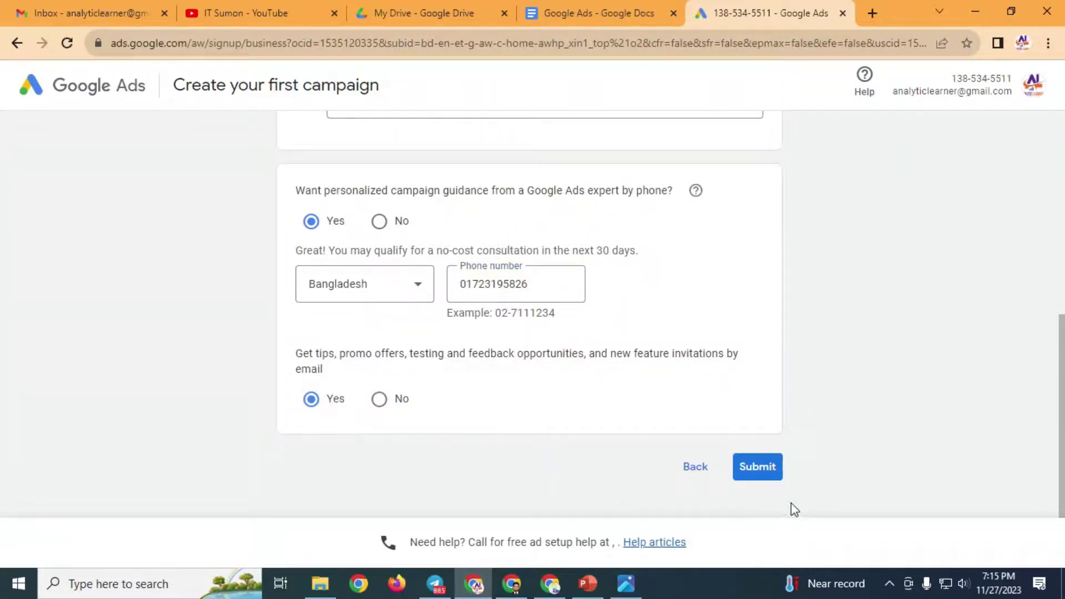
pyautogui.click(765, 467)
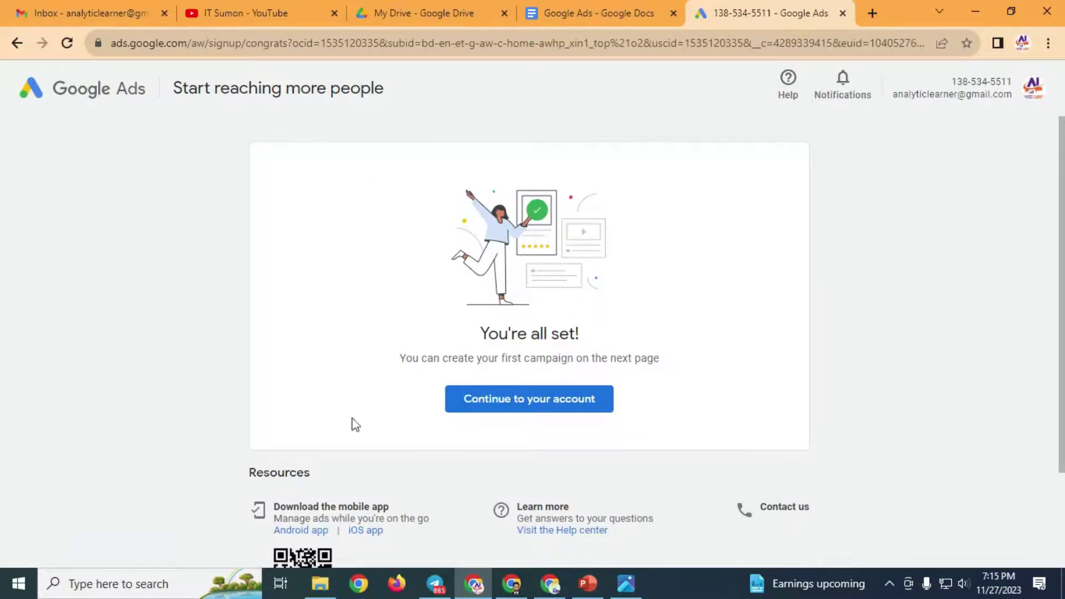
# Step: Enter the new account's Overview dashboard and highlight its account number in the header
pyautogui.click(531, 410)
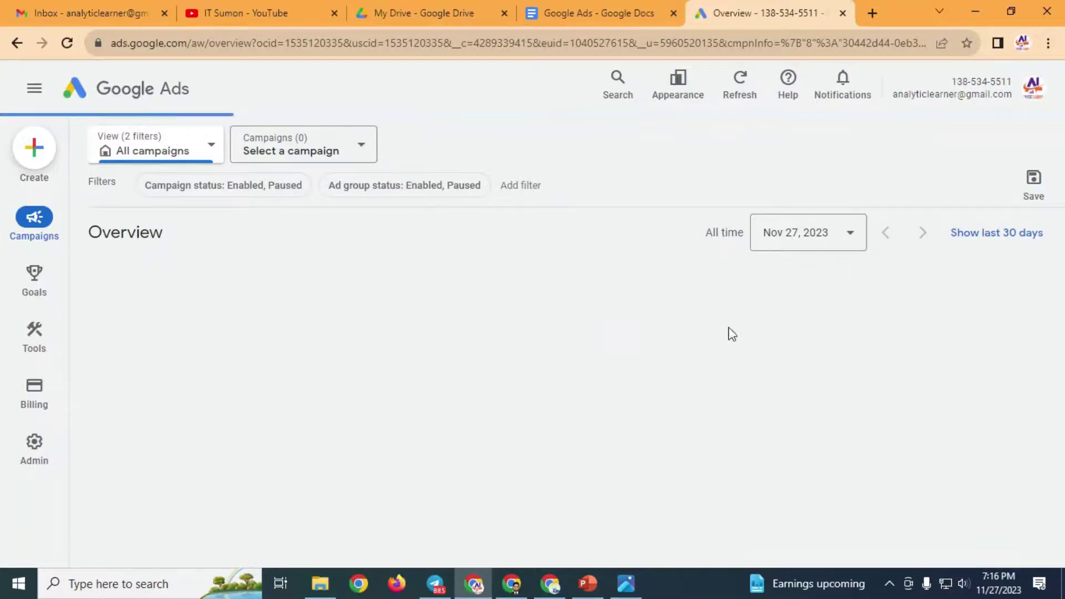
pyautogui.click(958, 80)
pyautogui.tripleClick(958, 80)
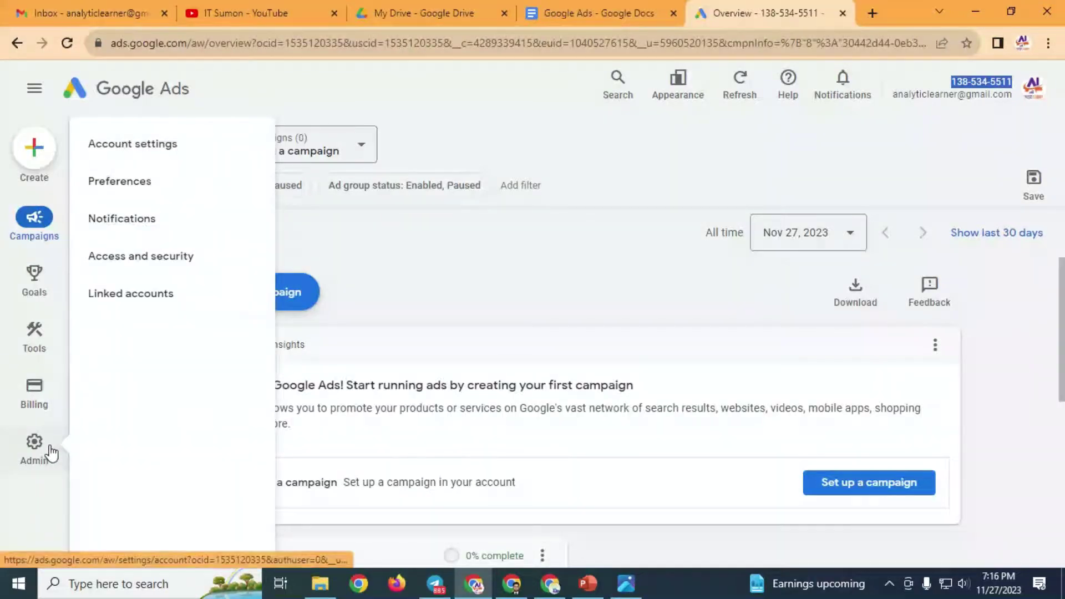
pyautogui.moveTo(34, 449)
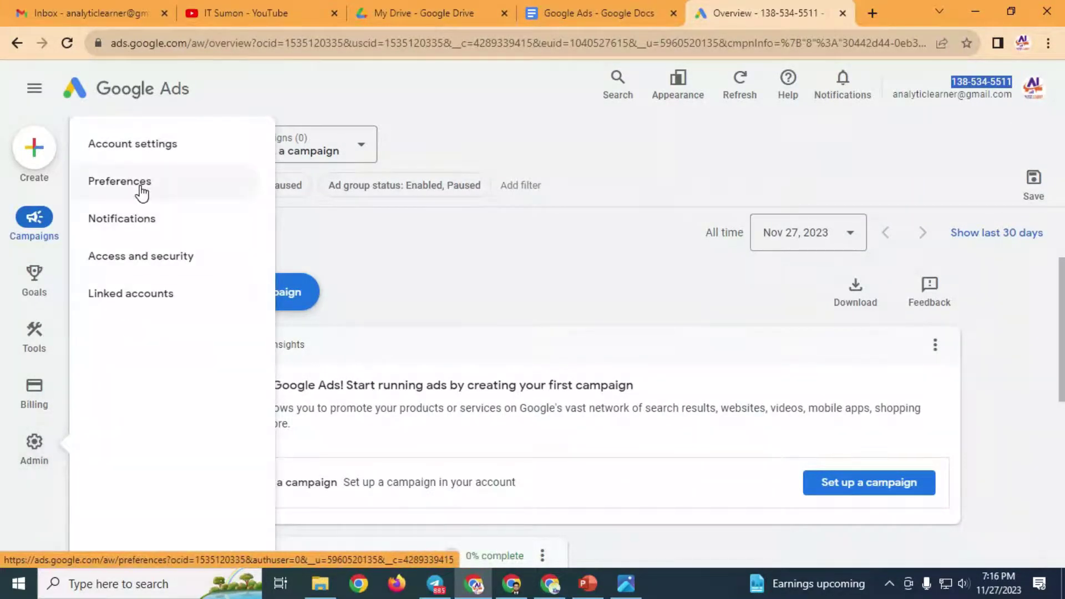
# Step: Open Admin Preferences and scroll down to the account name setting
pyautogui.click(139, 185)
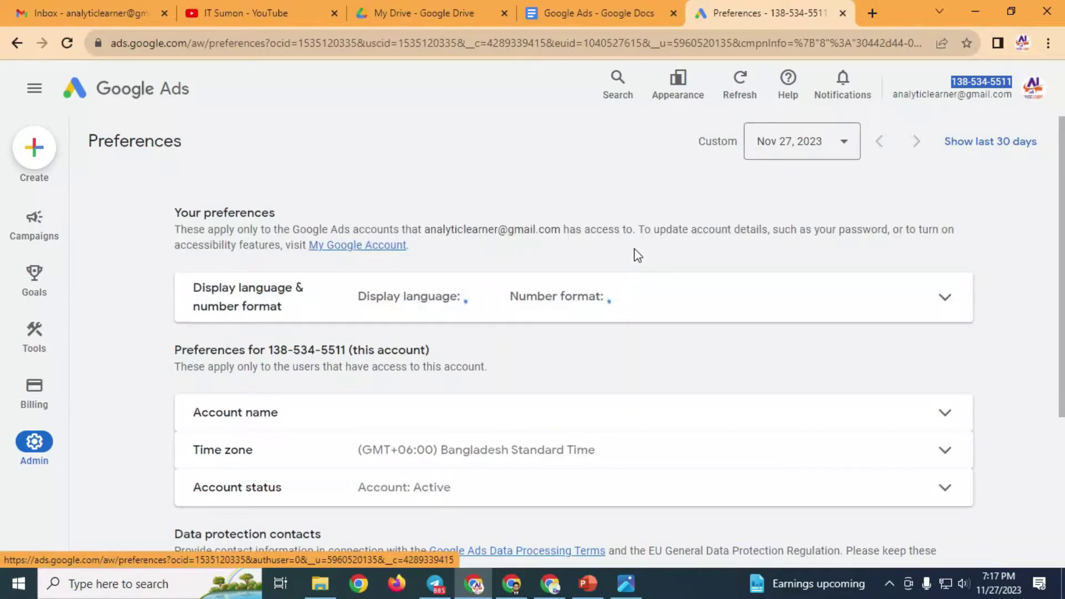
pyautogui.scroll(-1, 634, 249)
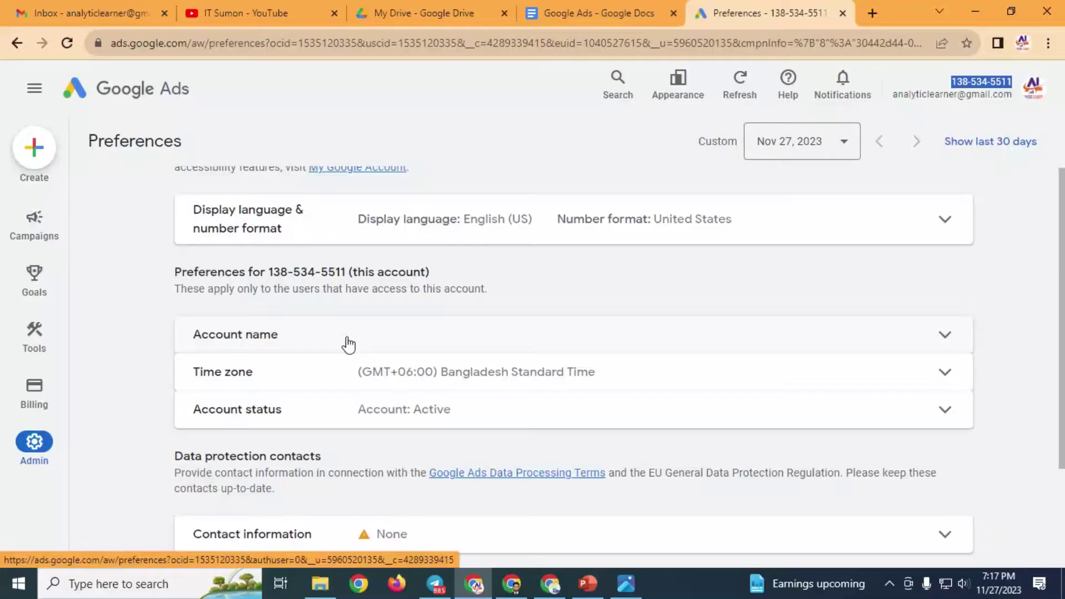
# Step: Set the account name to 'IT SUMON Demo', save, and reload to confirm it in the header
pyautogui.click(946, 338)
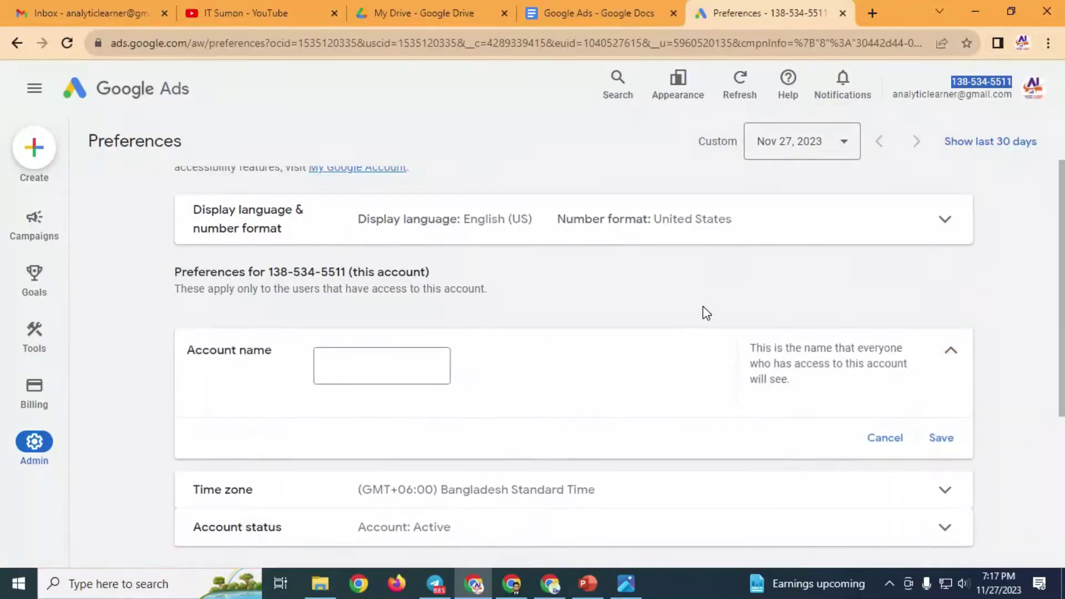
pyautogui.scroll(-1, 703, 306)
pyautogui.click(337, 294)
pyautogui.write('IT SUMON Demo')
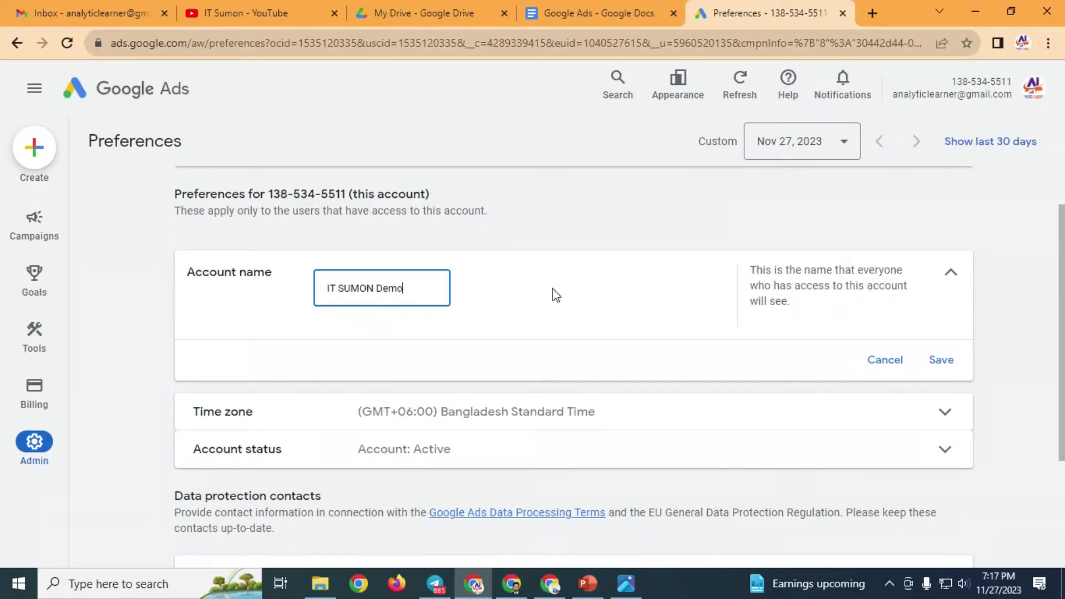
pyautogui.click(951, 363)
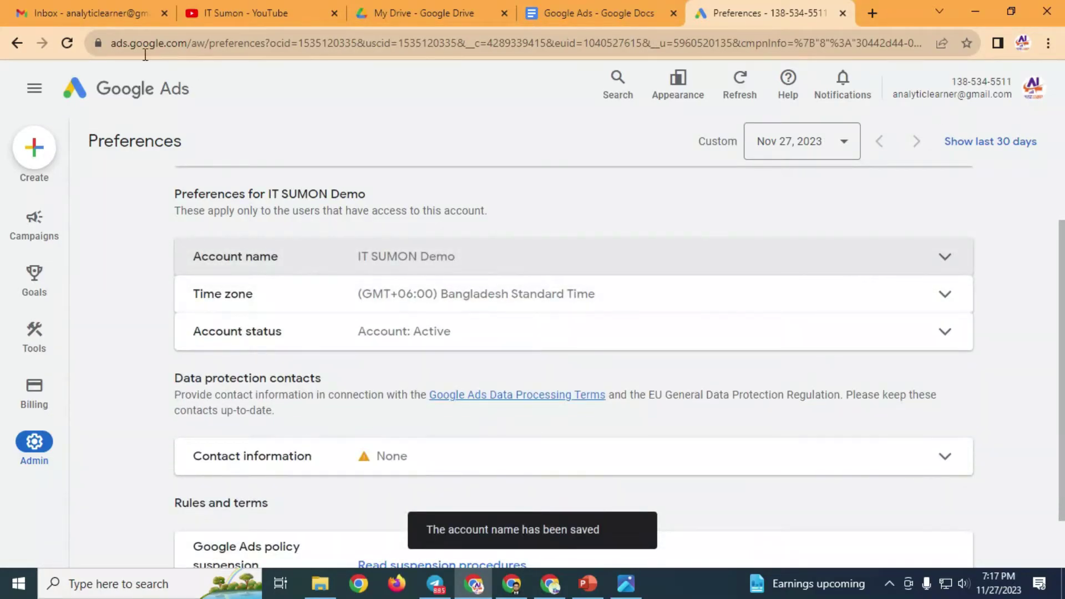
pyautogui.click(70, 46)
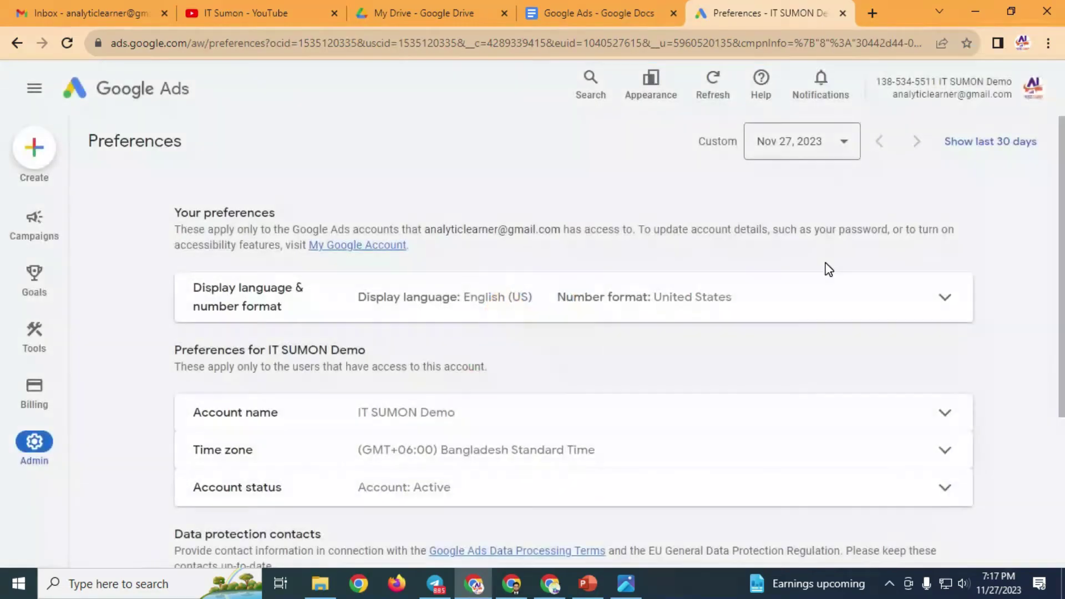
pyautogui.moveTo(940, 81); pyautogui.dragTo(1008, 82)
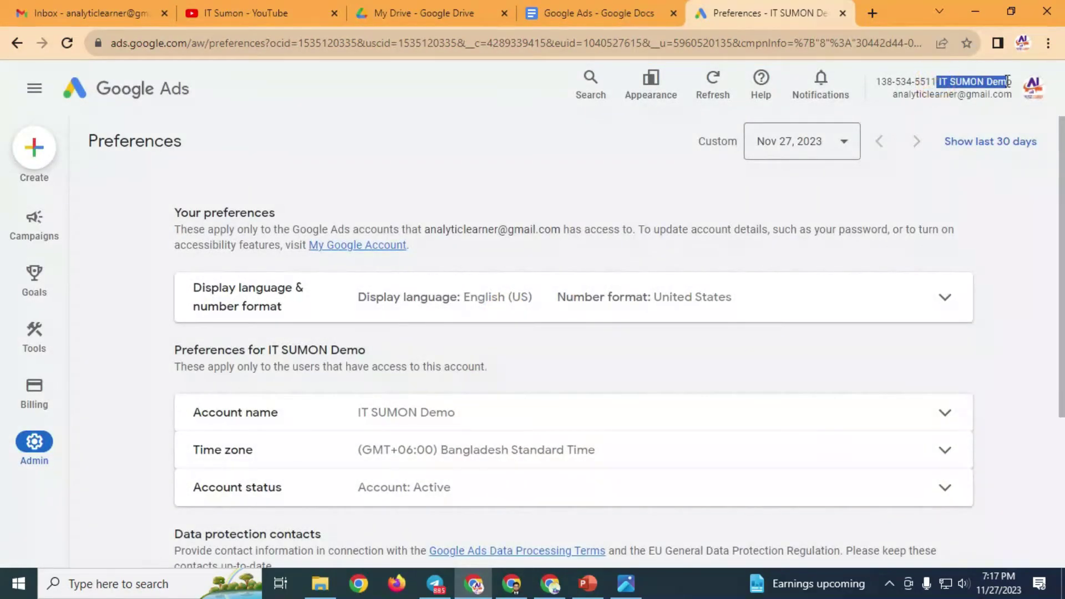